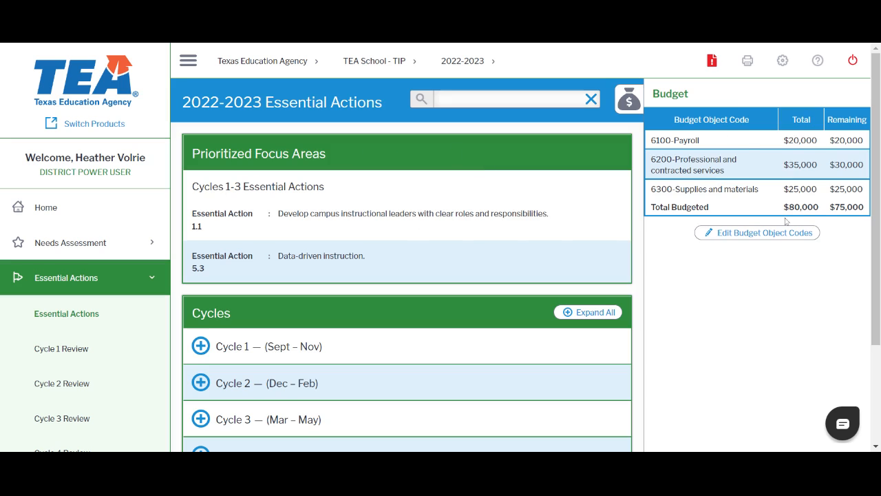
# Expand and collapse Cycle 1 to preview its essential actions
pyautogui.scroll(-2, 441, 307)
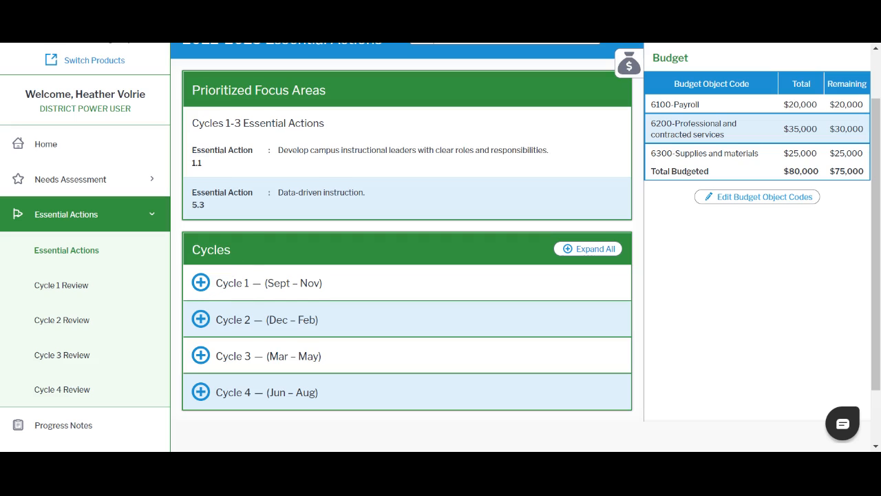
pyautogui.click(202, 289)
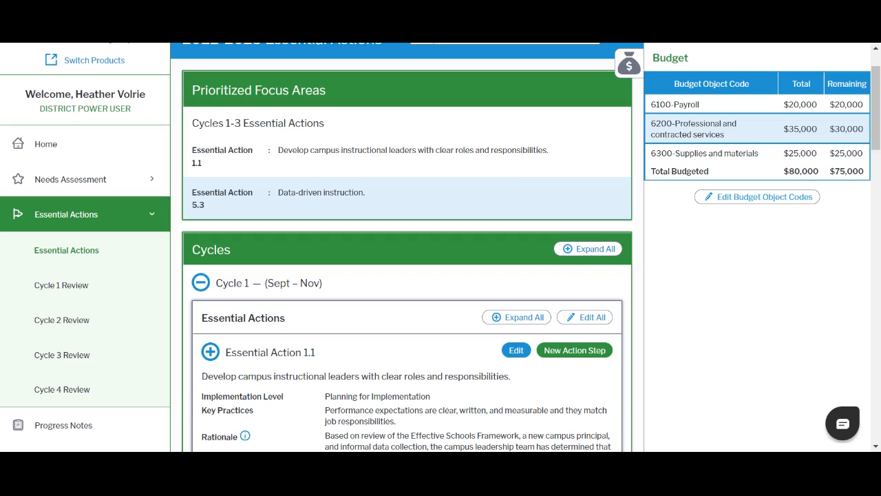
pyautogui.click(202, 290)
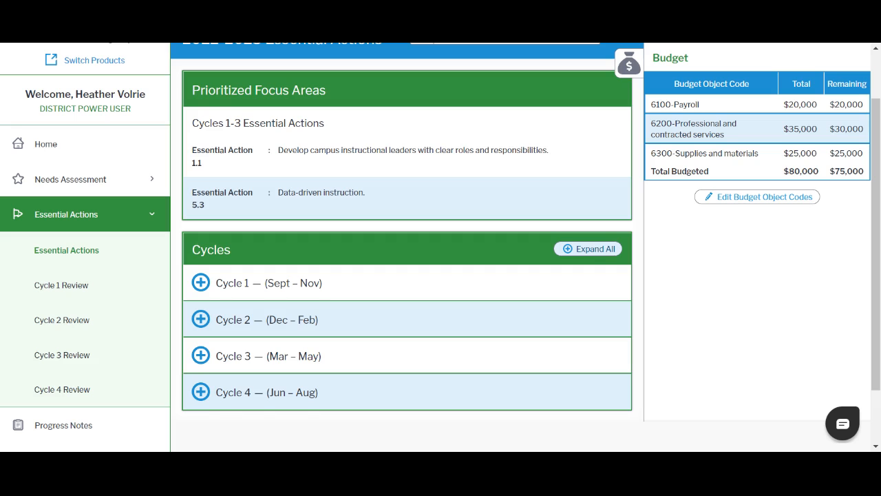
# Expand all cycles, read through Essential Action 1.1 and its action steps, then collapse all
pyautogui.click(585, 254)
pyautogui.scroll(-3, 477, 307)
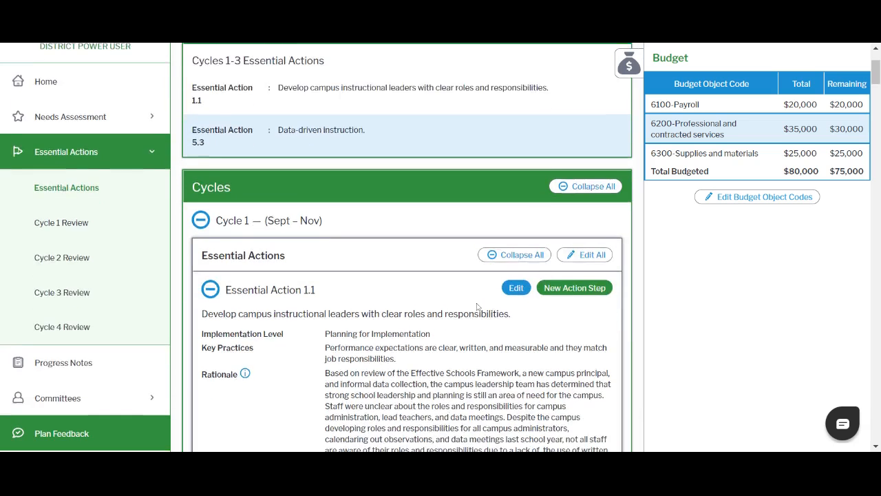
pyautogui.scroll(-8, 477, 307)
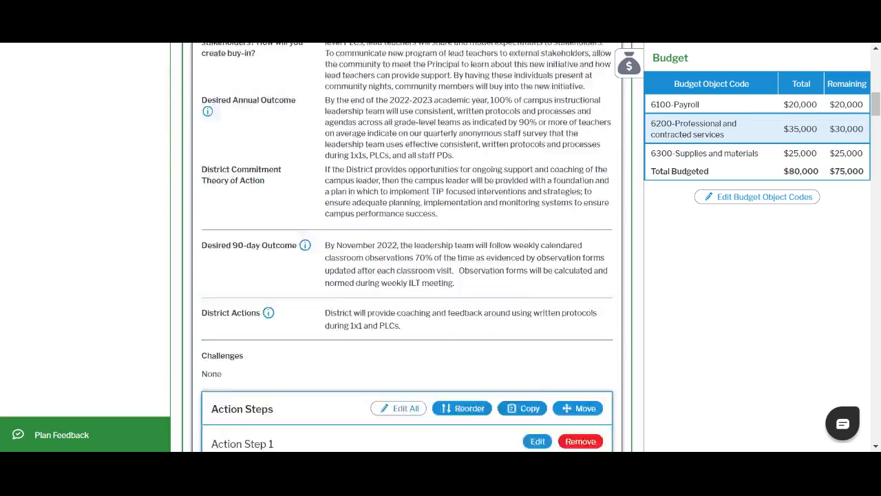
pyautogui.scroll(-2, 475, 307)
pyautogui.scroll(1, 474, 307)
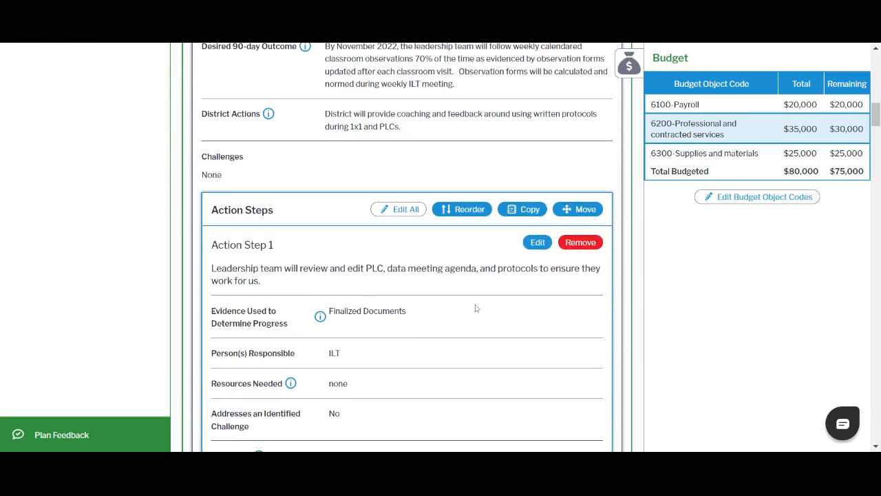
pyautogui.scroll(-6, 490, 282)
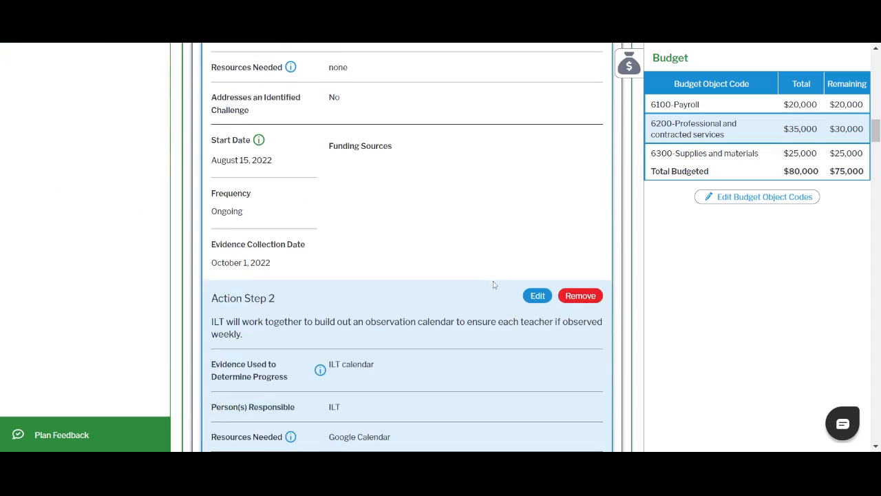
pyautogui.scroll(-8, 493, 285)
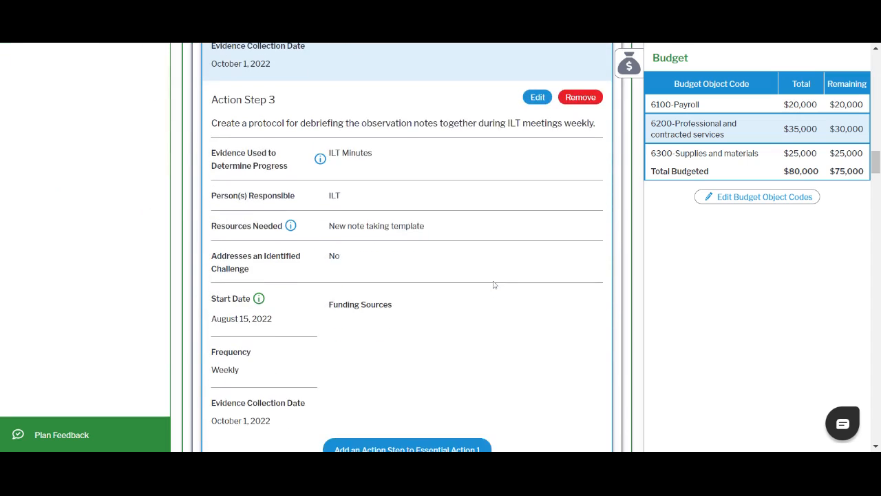
pyautogui.scroll(-1, 493, 285)
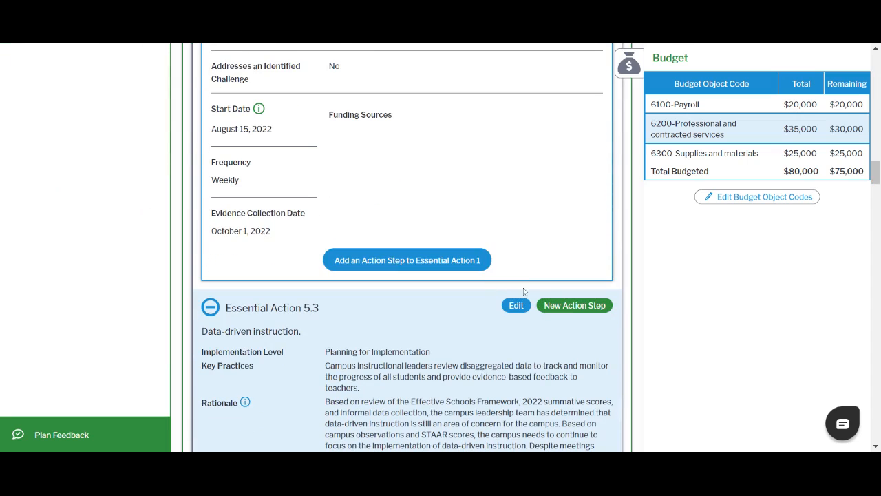
pyautogui.scroll(15, 523, 291)
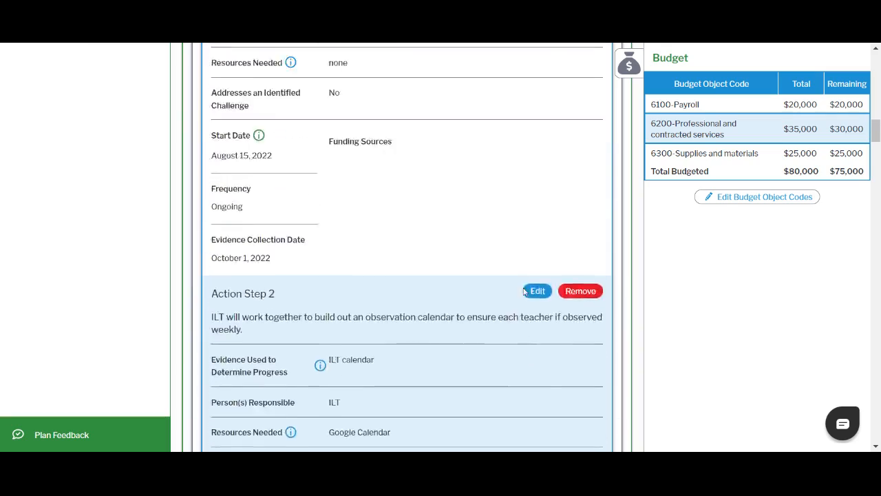
pyautogui.scroll(15, 523, 291)
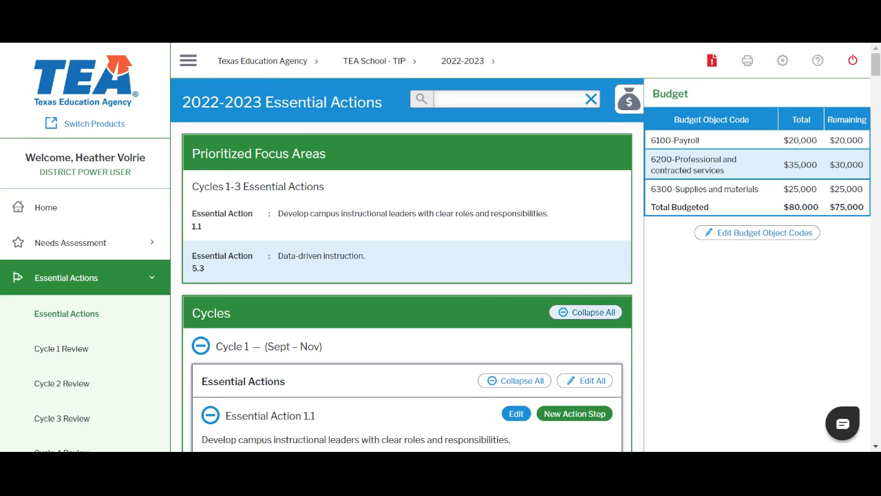
pyautogui.click(584, 313)
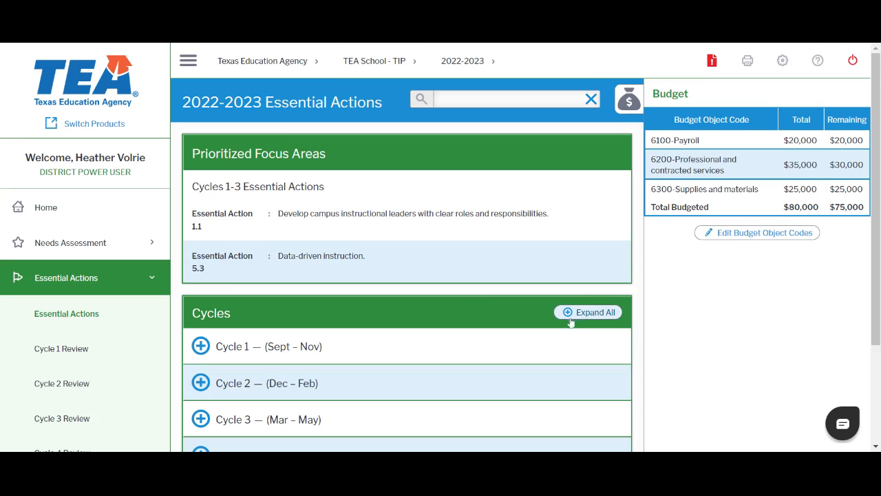
# Expand Cycle 1 and review the details of Essential Action 1.1
pyautogui.scroll(-2, 286, 316)
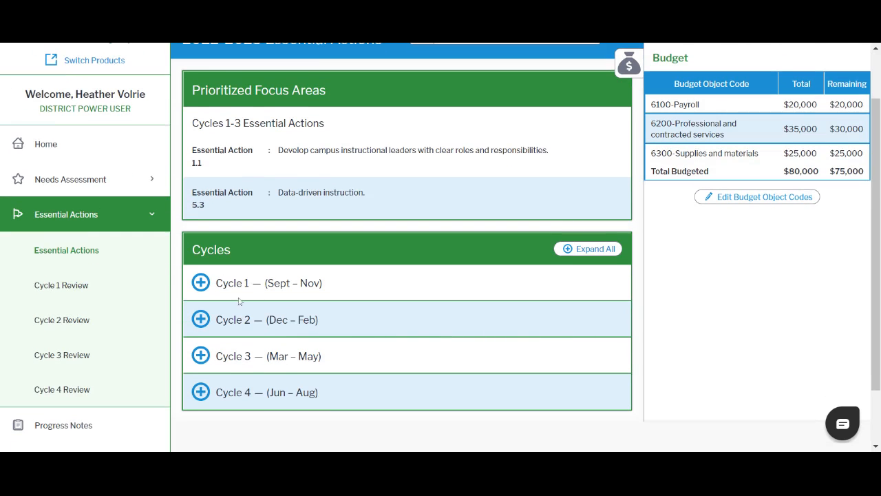
pyautogui.click(200, 283)
pyautogui.scroll(-2, 424, 307)
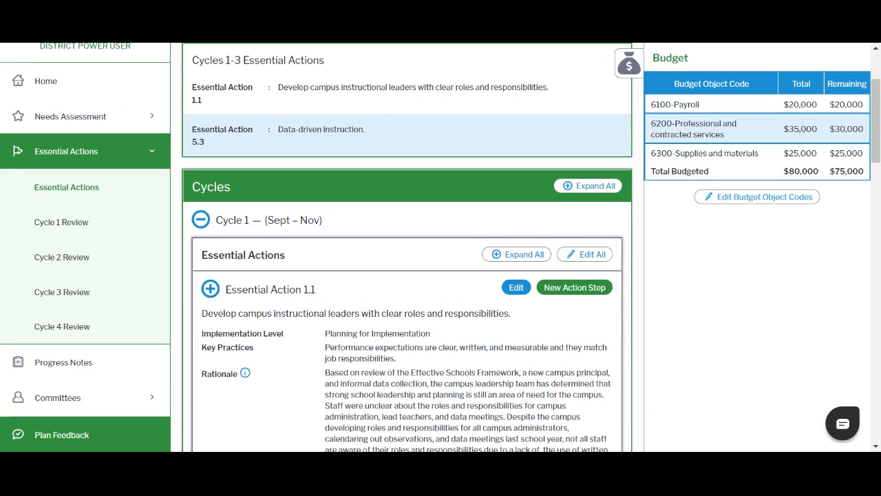
pyautogui.scroll(-6, 406, 247)
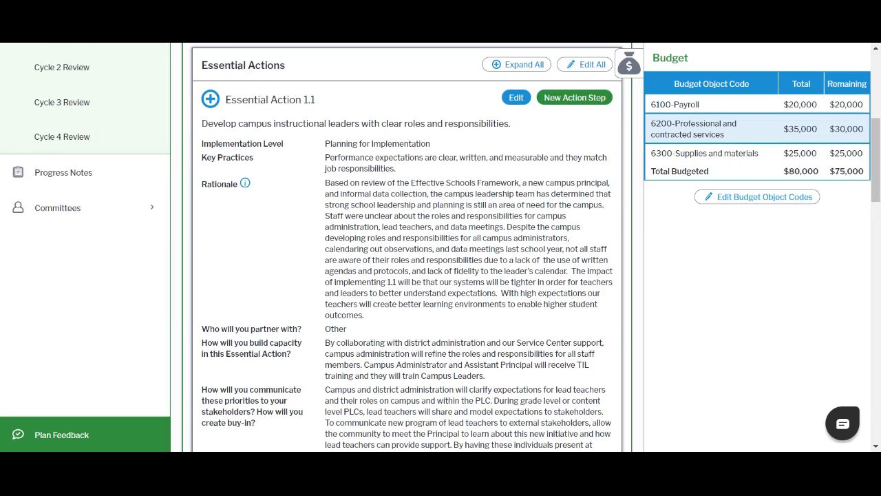
pyautogui.scroll(2, 406, 247)
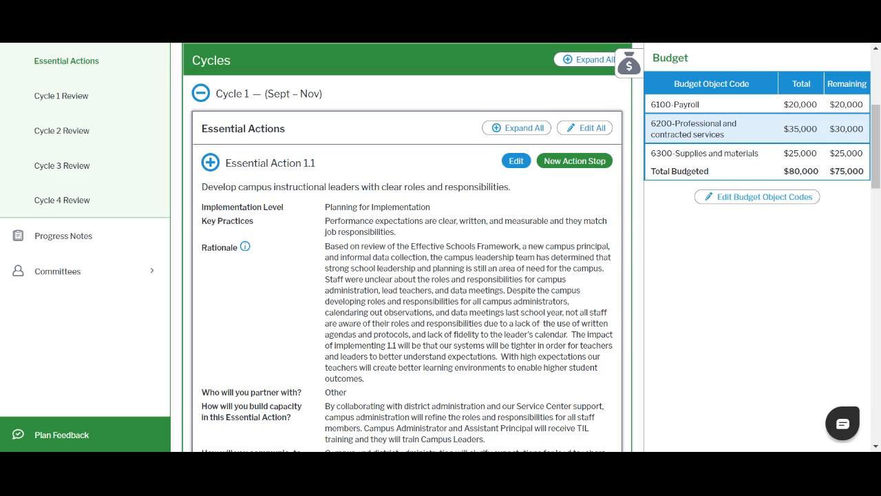
# Open Essential Action 1.1 for editing, browse the challenge's action-step options, and save it unchanged
pyautogui.click(515, 162)
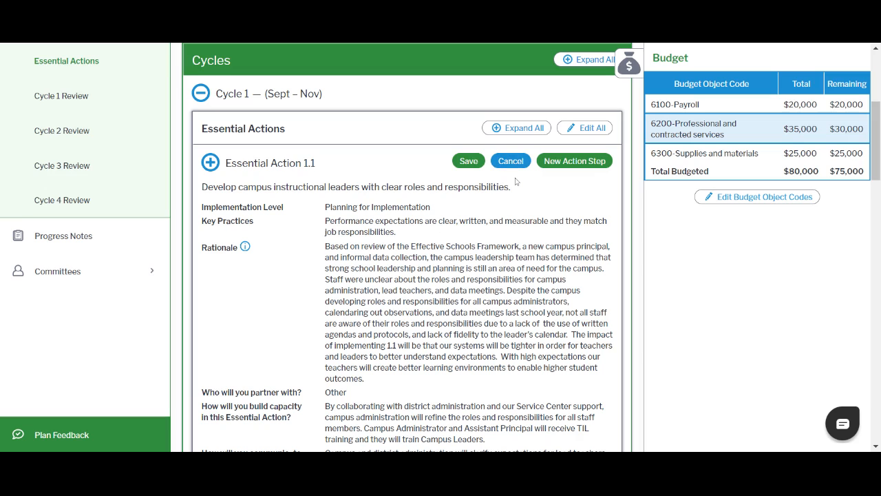
pyautogui.scroll(-6, 515, 181)
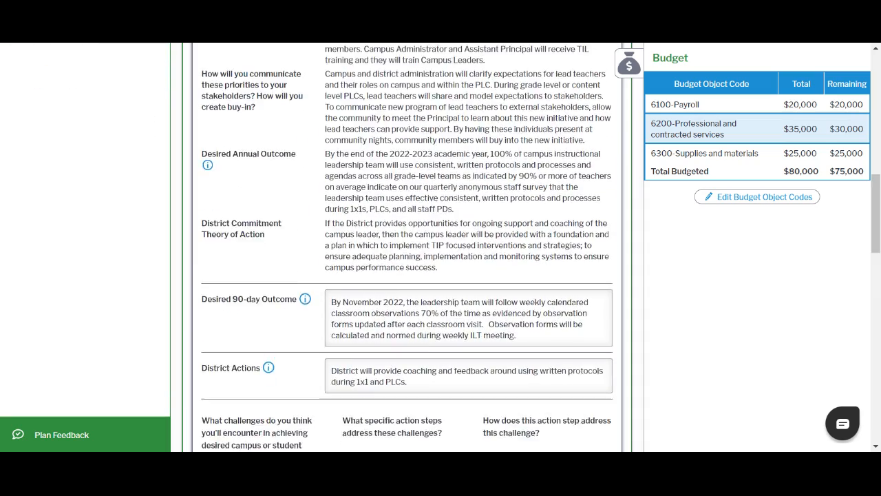
pyautogui.scroll(-2, 407, 248)
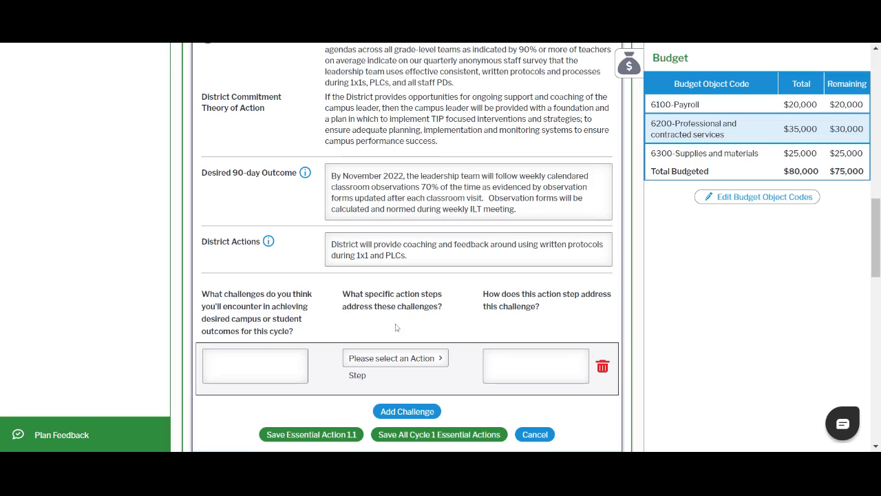
pyautogui.click(439, 361)
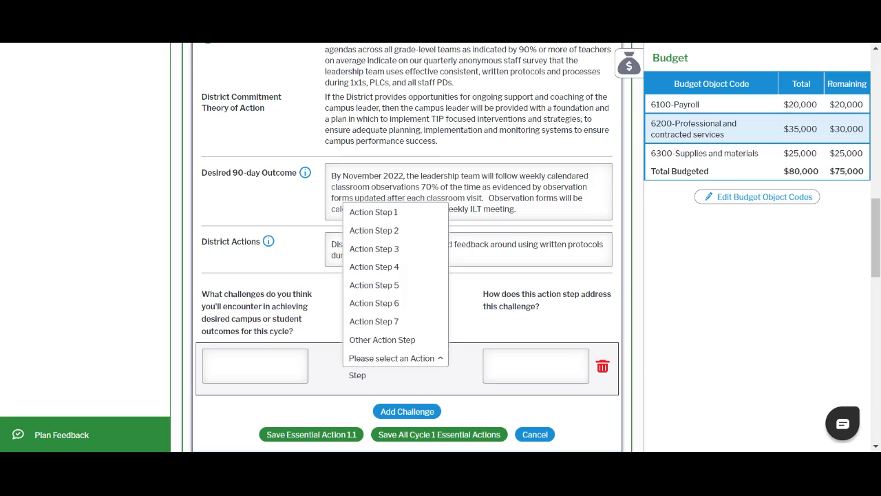
pyautogui.click(523, 364)
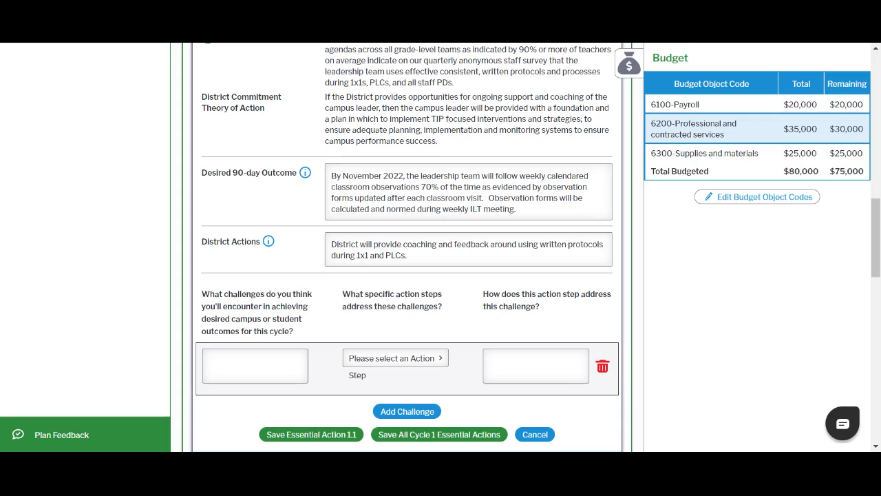
pyautogui.scroll(15, 406, 247)
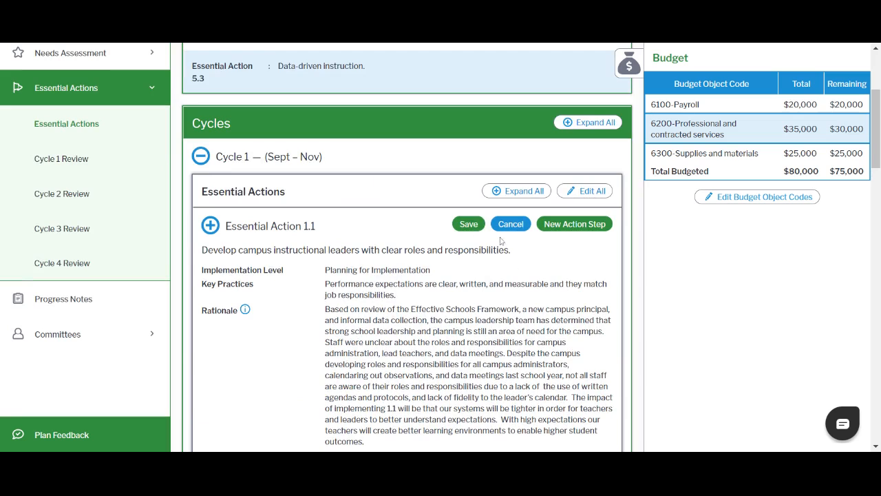
pyautogui.click(467, 228)
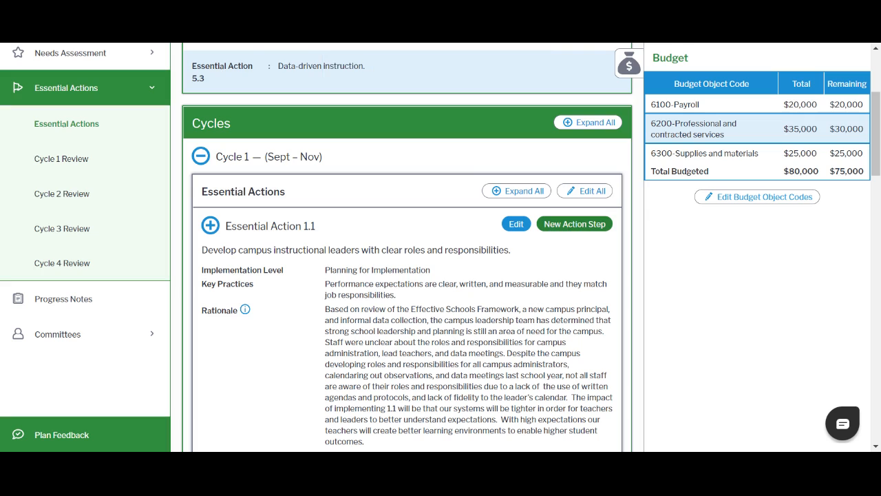
# Start a new action step for Essential Action 1.1 and bring its empty form into view
pyautogui.click(568, 231)
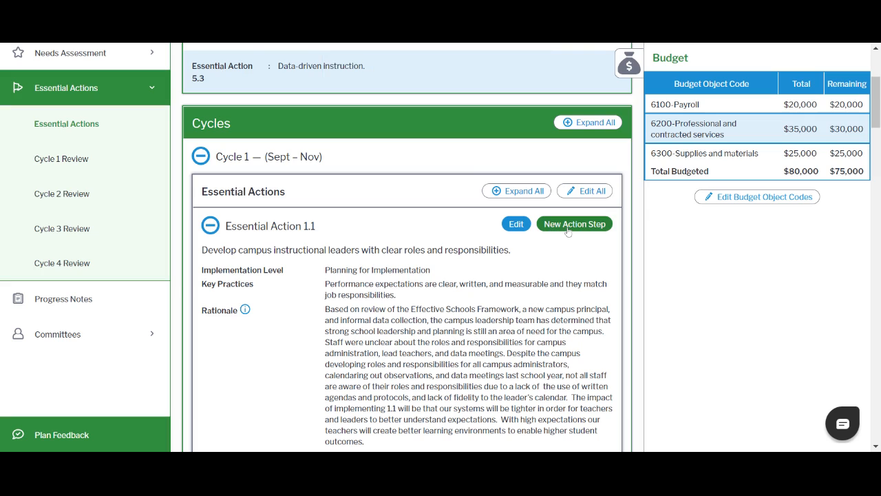
pyautogui.click(568, 230)
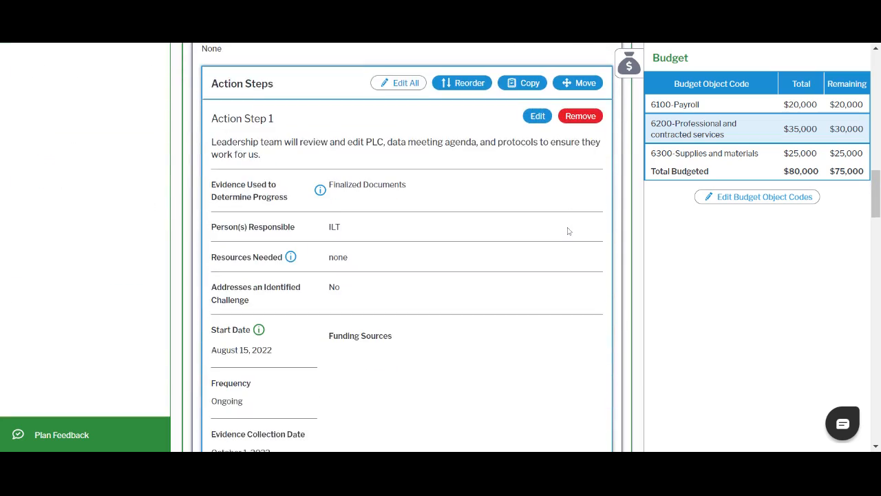
pyautogui.scroll(-6, 569, 231)
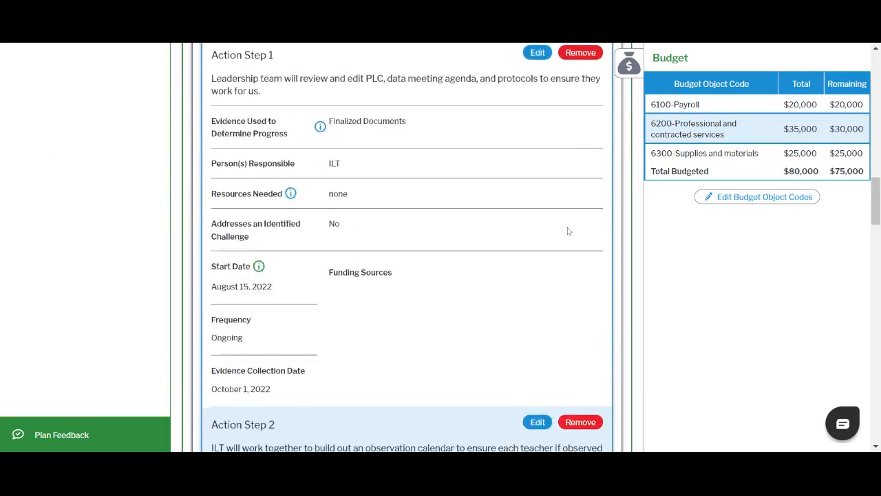
pyautogui.scroll(-10, 567, 231)
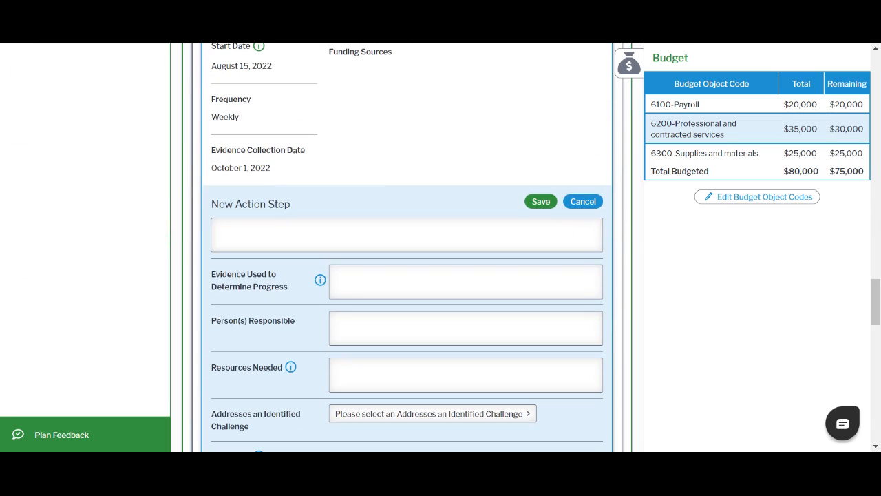
pyautogui.scroll(-2, 406, 248)
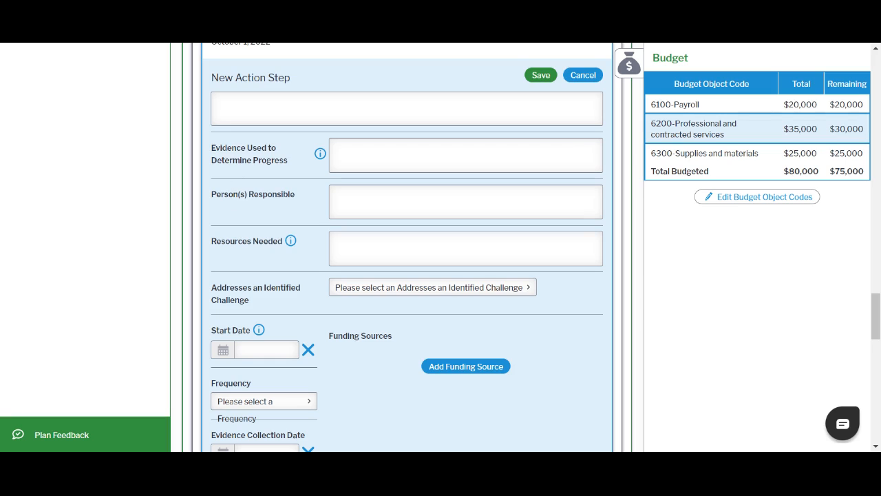
# Enter "n" as the new step's description, evidence, persons responsible and resources, and set Addresses an Identified Challenge to No
pyautogui.click(219, 104)
pyautogui.write('n')
pyautogui.click(338, 150)
pyautogui.write('n')
pyautogui.click(337, 197)
pyautogui.write('n')
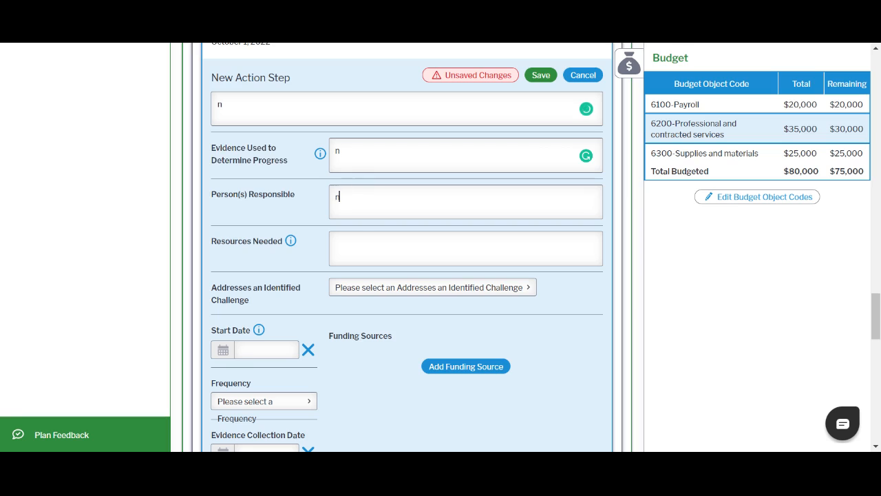
pyautogui.click(337, 243)
pyautogui.write('n')
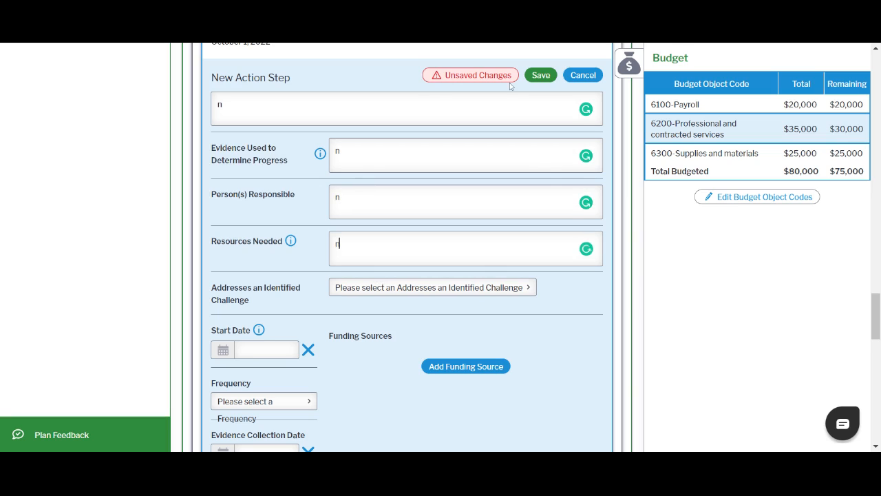
pyautogui.click(528, 289)
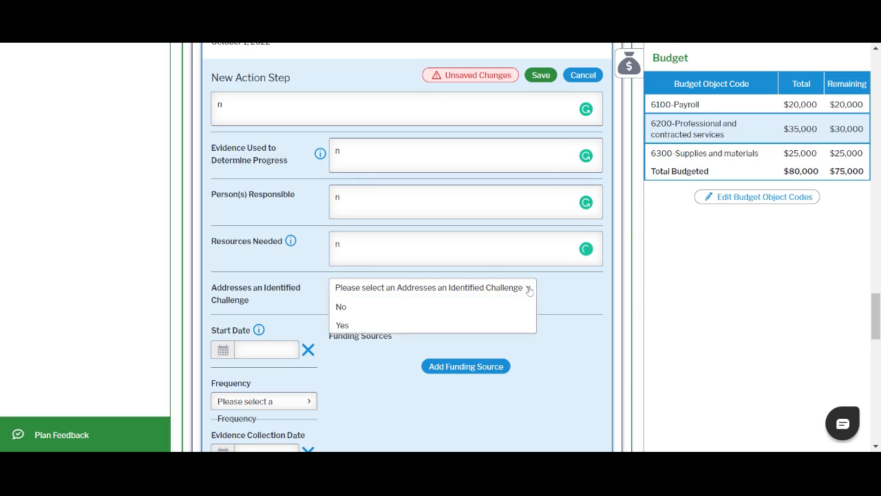
pyautogui.click(399, 308)
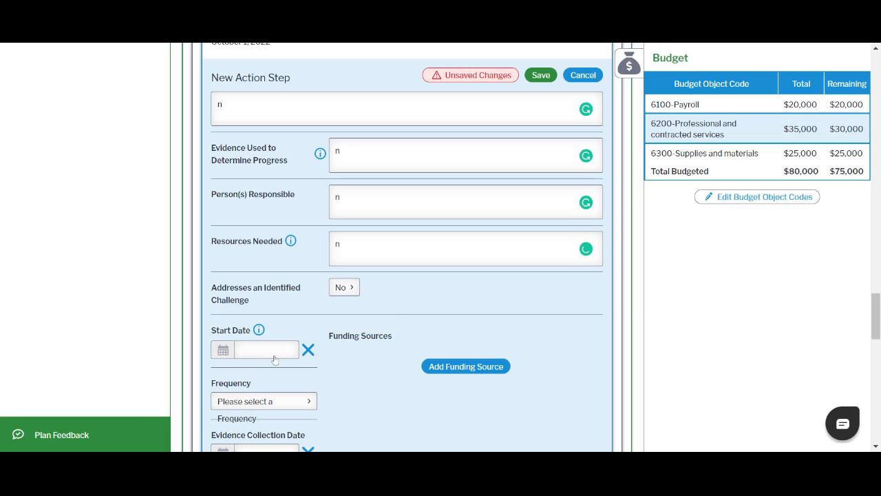
# Set the new action step's start date to 09 Sep 2022 and its frequency to Daily
pyautogui.scroll(-1, 274, 358)
pyautogui.click(275, 295)
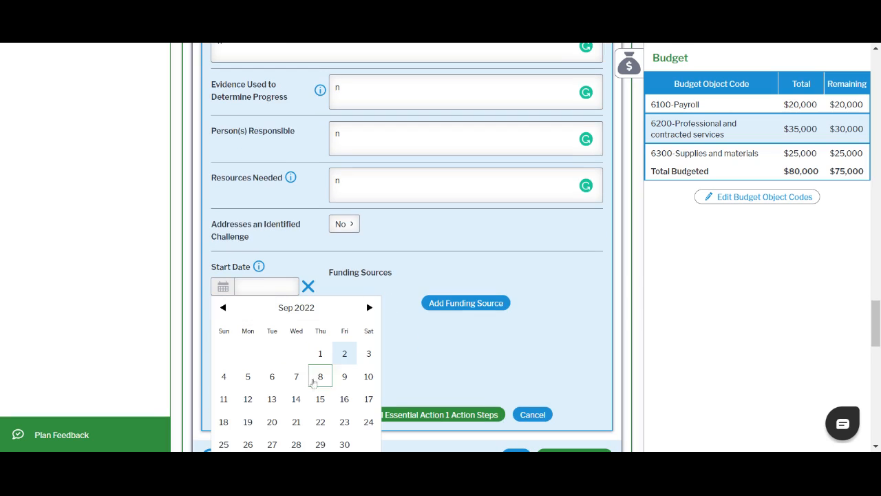
pyautogui.click(344, 376)
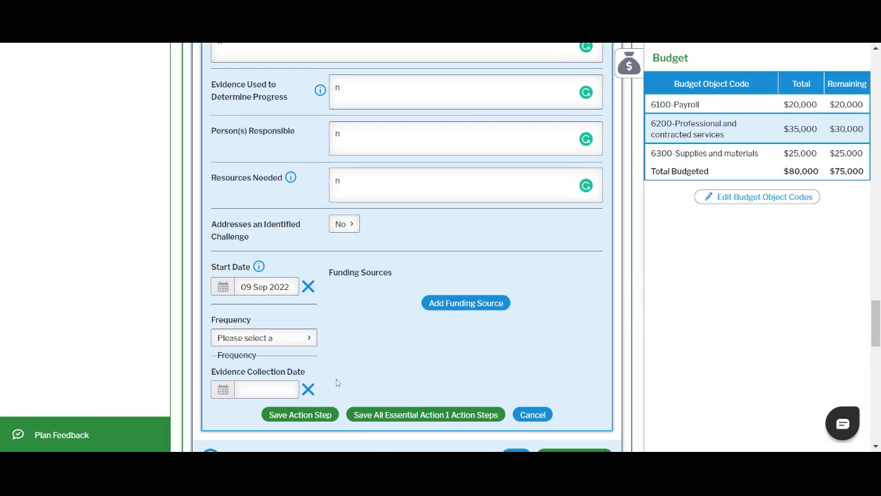
pyautogui.click(305, 348)
pyautogui.click(276, 377)
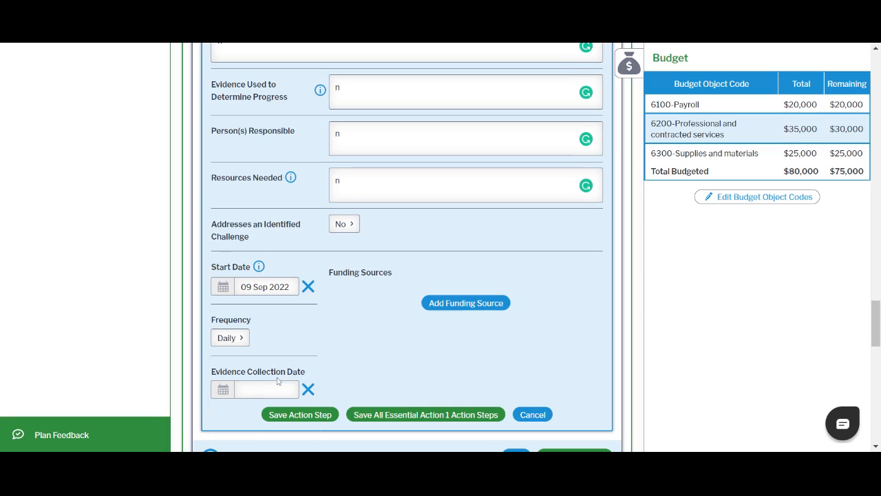
# Set the new action step's evidence collection date to 09 Sep 2022
pyautogui.click(284, 390)
pyautogui.scroll(-2, 348, 391)
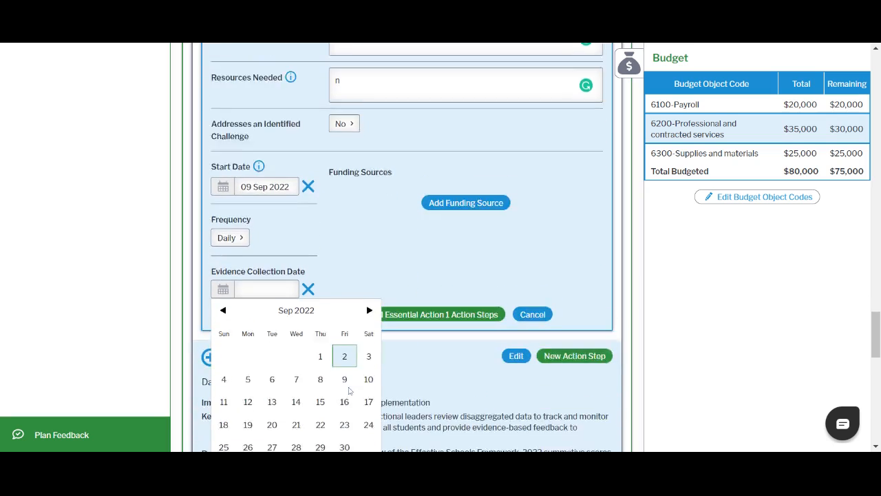
pyautogui.scroll(-2, 349, 390)
pyautogui.click(345, 290)
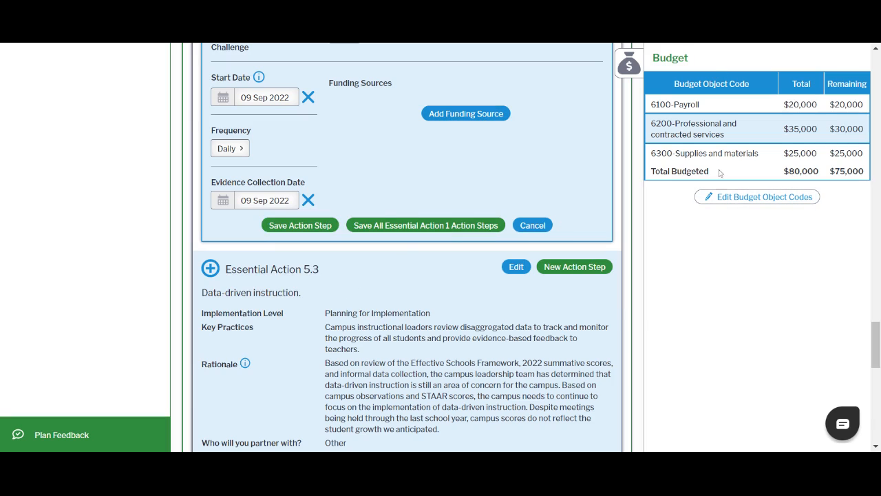
# Add a funding source with resources needed "n", budget object code 6100-Payroll and an amount of $669
pyautogui.click(468, 116)
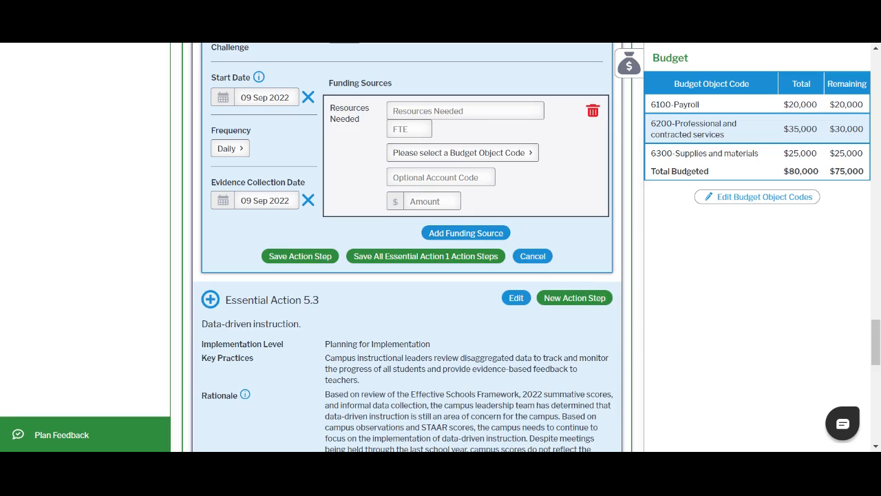
pyautogui.write('n')
pyautogui.click(516, 153)
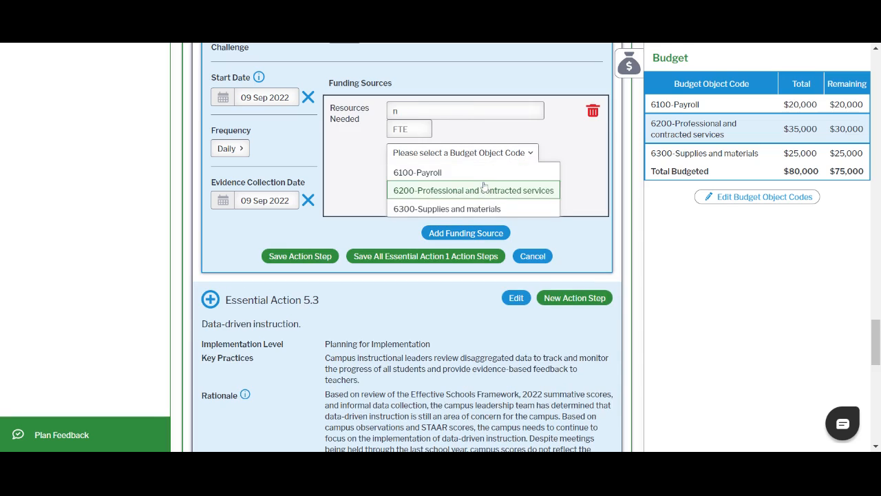
pyautogui.click(426, 172)
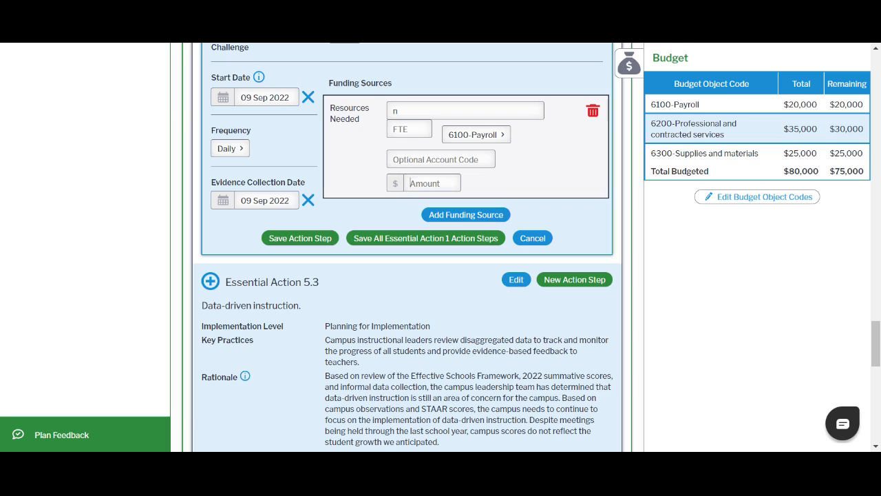
pyautogui.write('669')
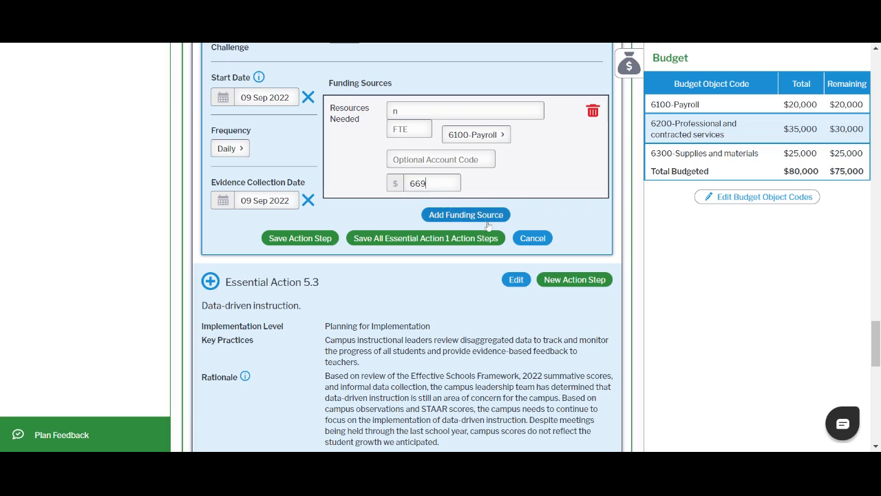
# Save the new action step, discarding the extra empty funding source that was added
pyautogui.click(448, 216)
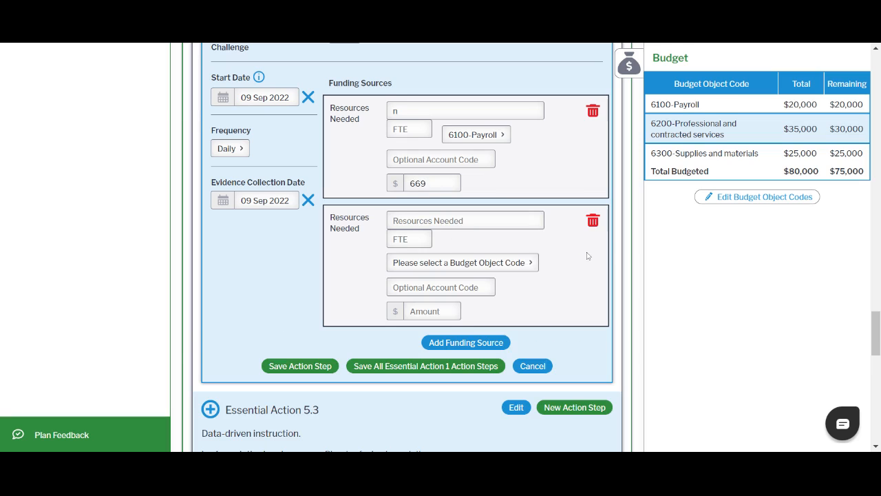
pyautogui.click(593, 220)
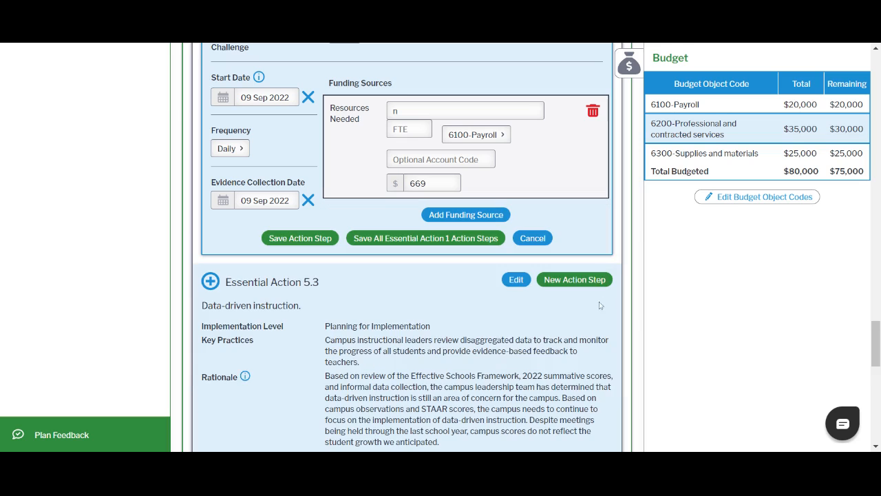
pyautogui.click(296, 240)
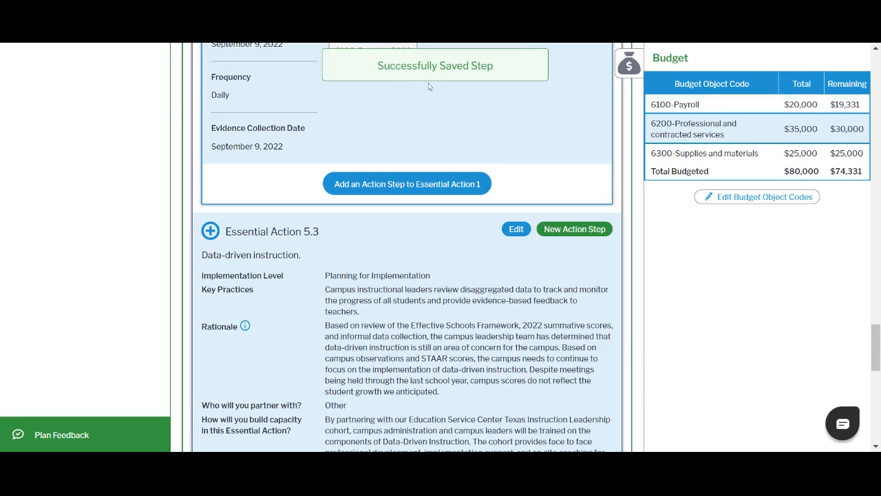
# Review the saved Action Step 4 and the other action steps of Essential Action 1.1 up to the page top
pyautogui.scroll(2, 461, 203)
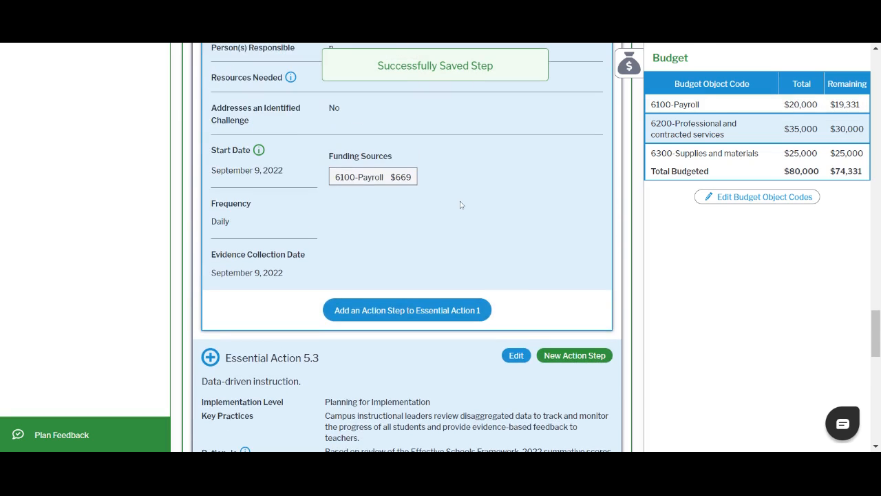
pyautogui.scroll(1, 461, 204)
pyautogui.scroll(1, 385, 261)
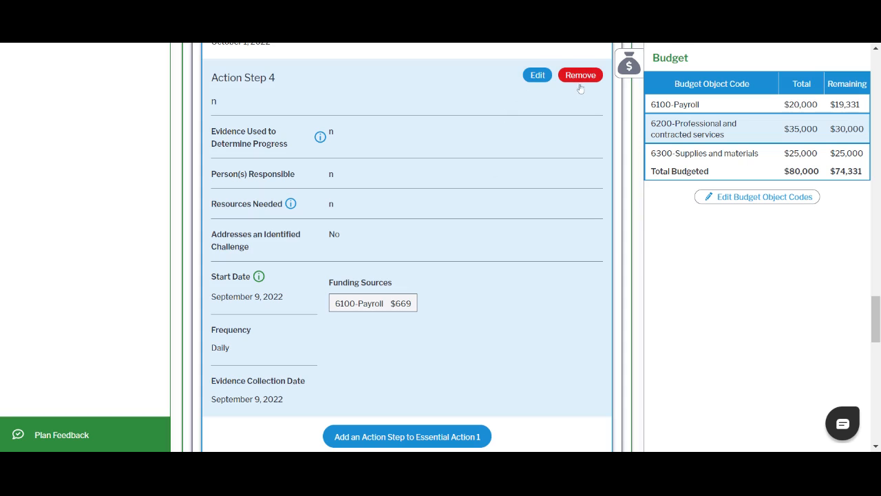
pyautogui.scroll(2, 482, 291)
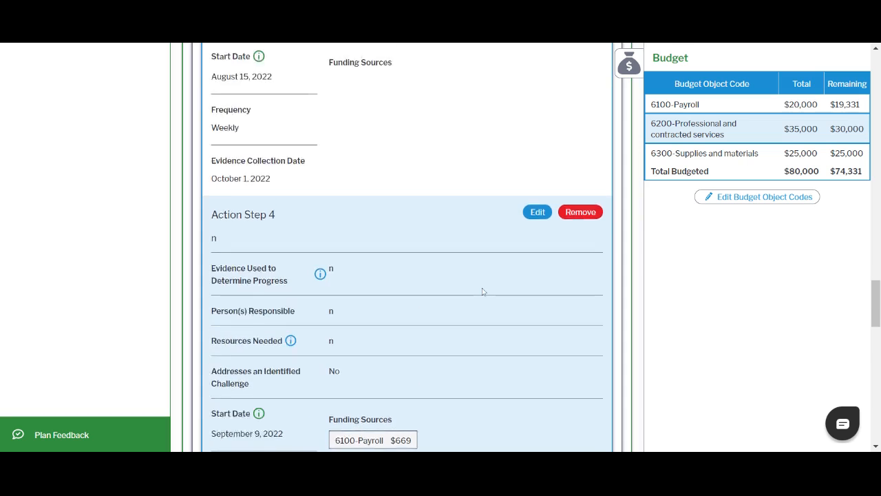
pyautogui.scroll(14, 482, 291)
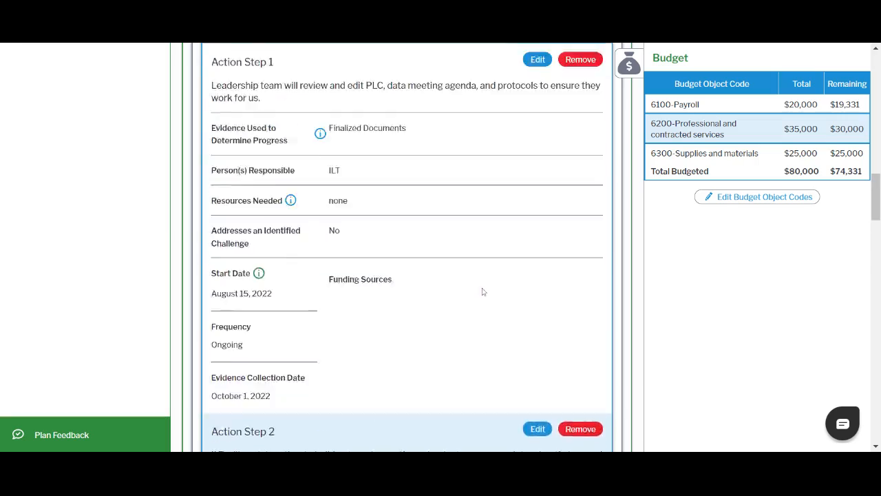
pyautogui.scroll(15, 483, 291)
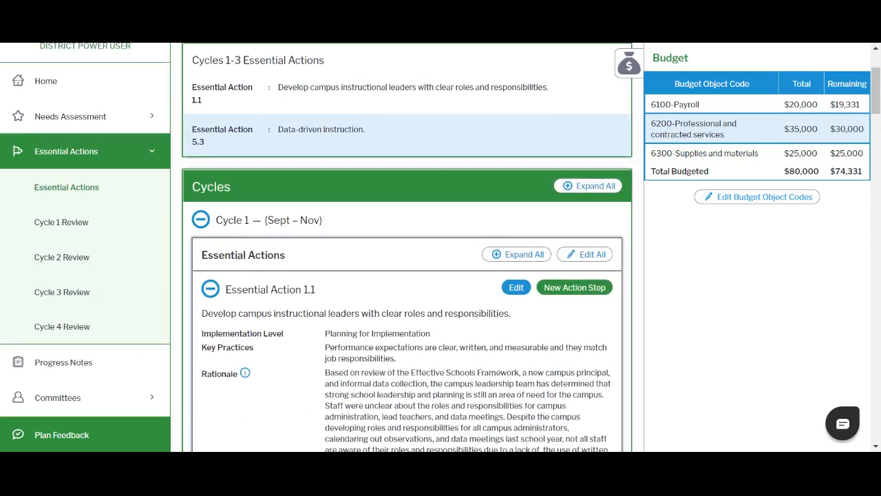
pyautogui.scroll(3, 483, 291)
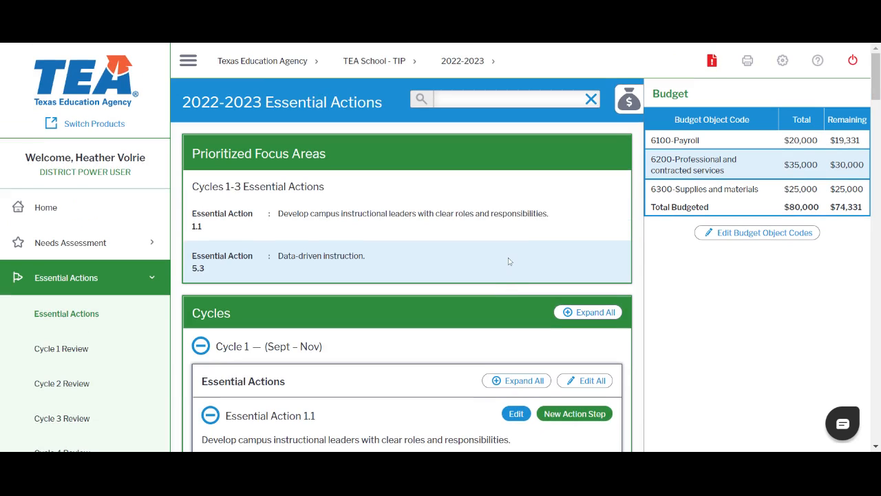
# Open the settings menu
pyautogui.click(774, 46)
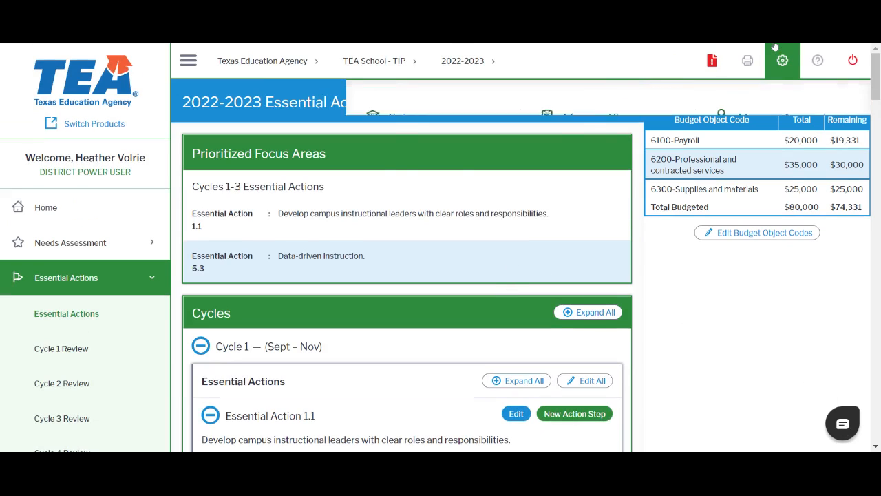